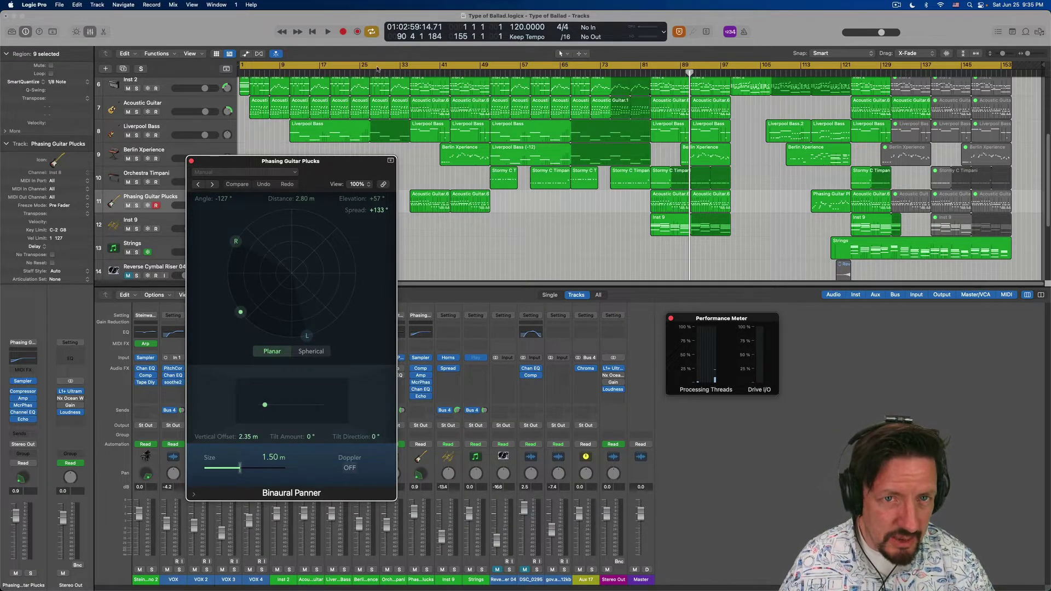
Step: Turn off the cycle range and play the song from bar 33
click(378, 69)
click(401, 71)
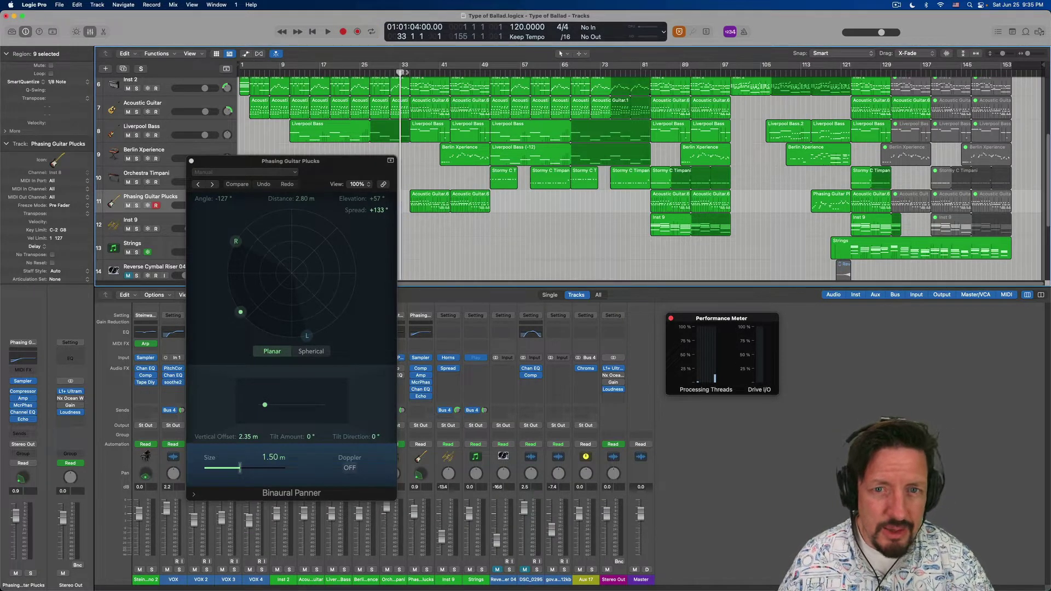
key(space)
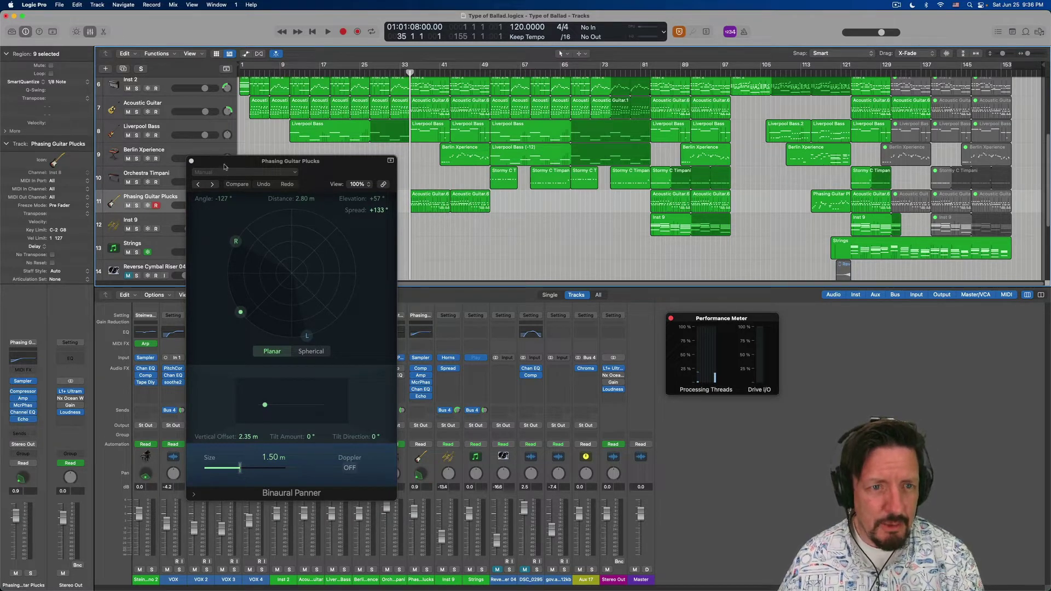
Step: Solo track 11, Phasing Guitar Plucks, audition it, then stop playback
drag(226, 161, 231, 230)
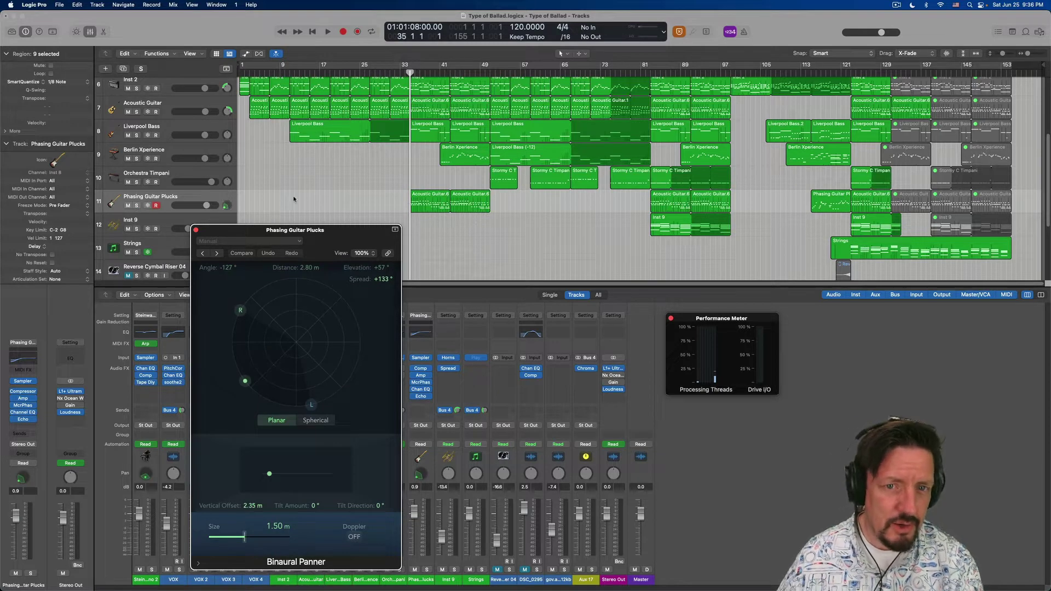
key(space)
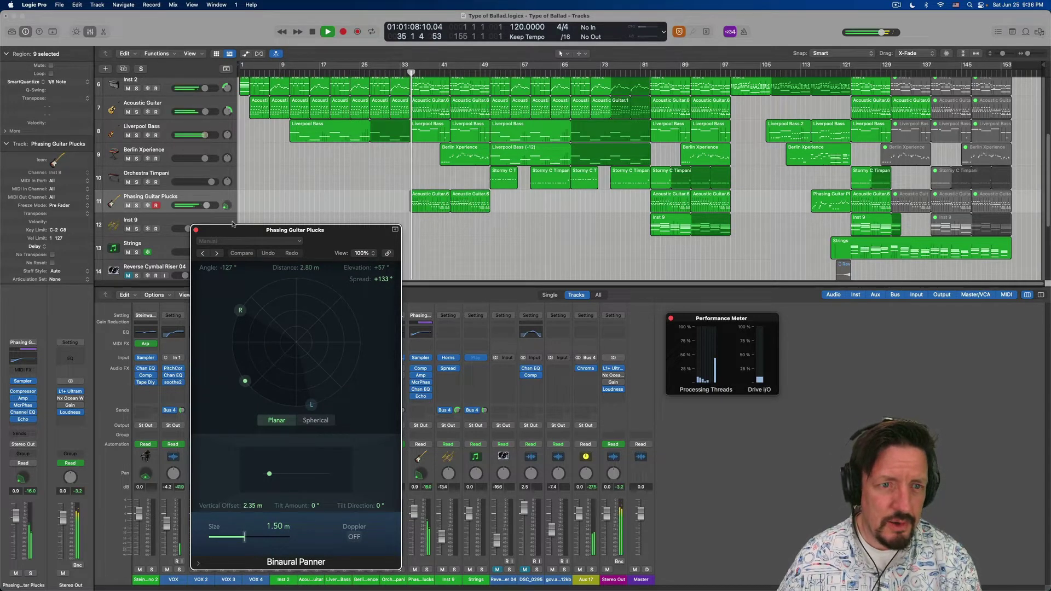
click(138, 206)
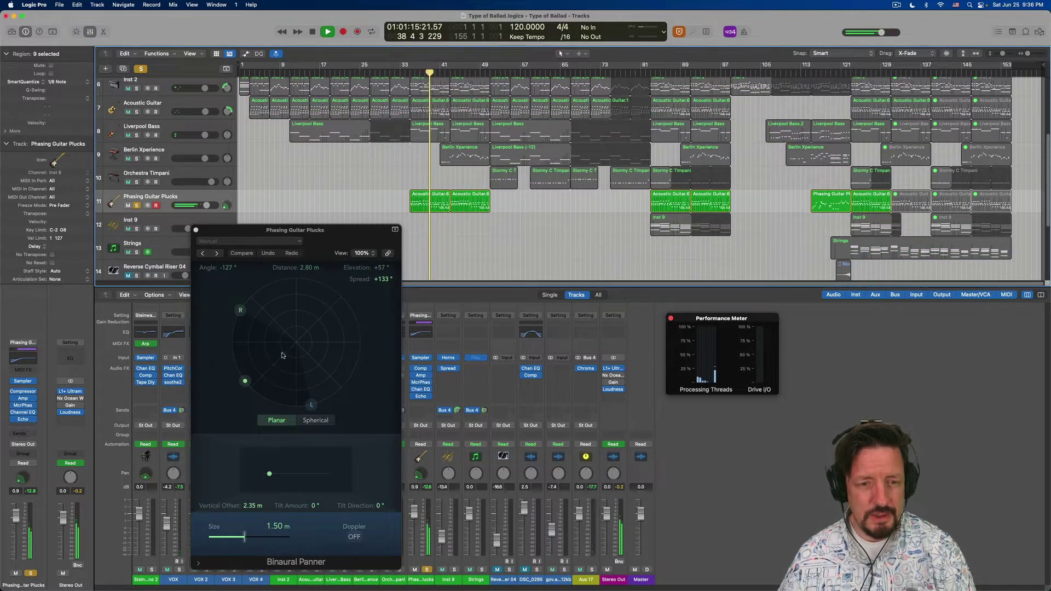
key(space)
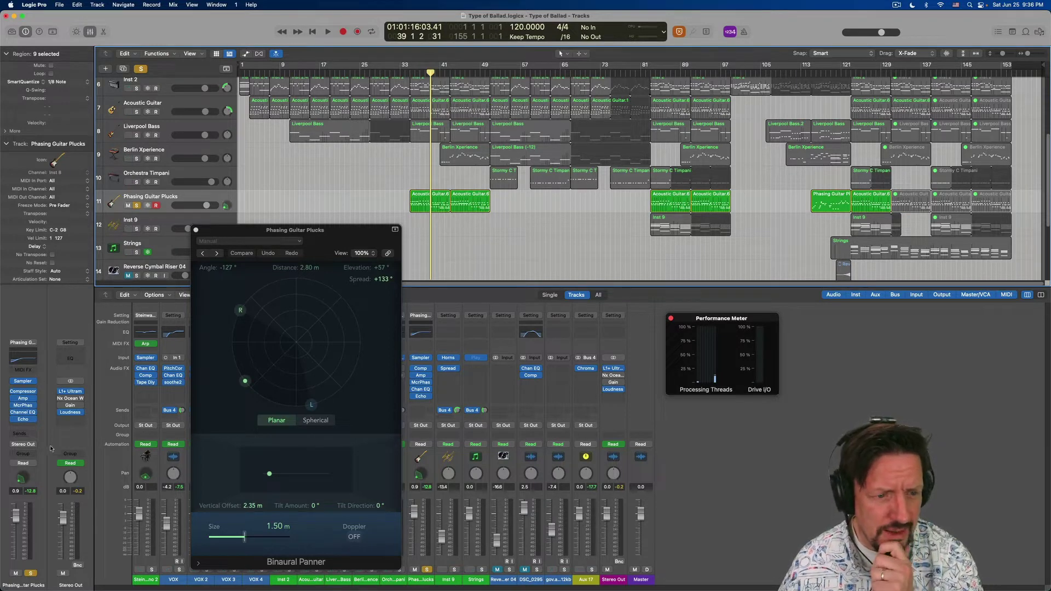
Step: Keep the Binaural Panner and rotate the guitar source angle from -127° to -132°
right_click(24, 479)
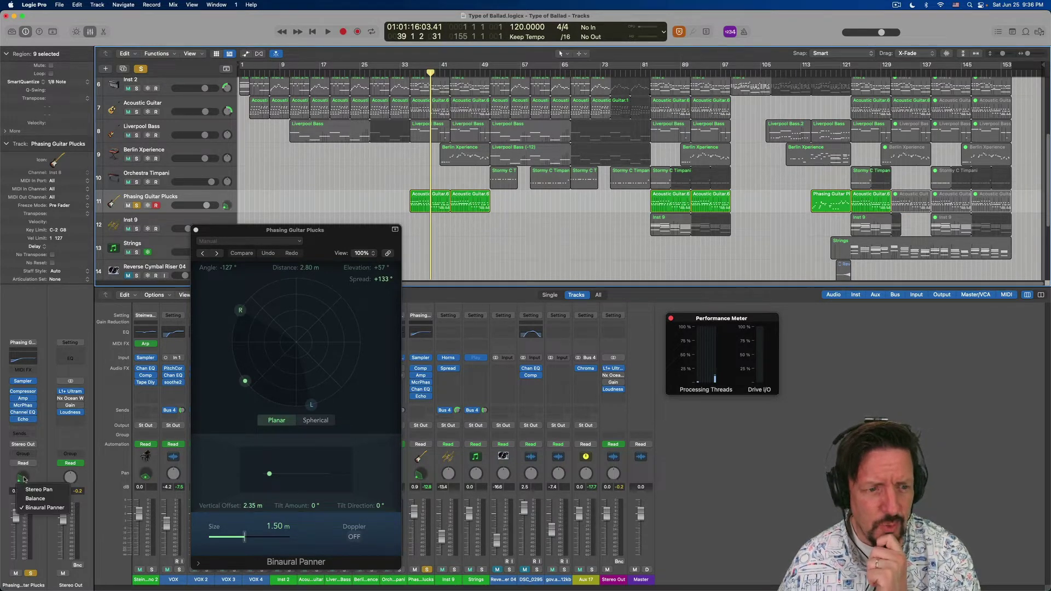
click(43, 507)
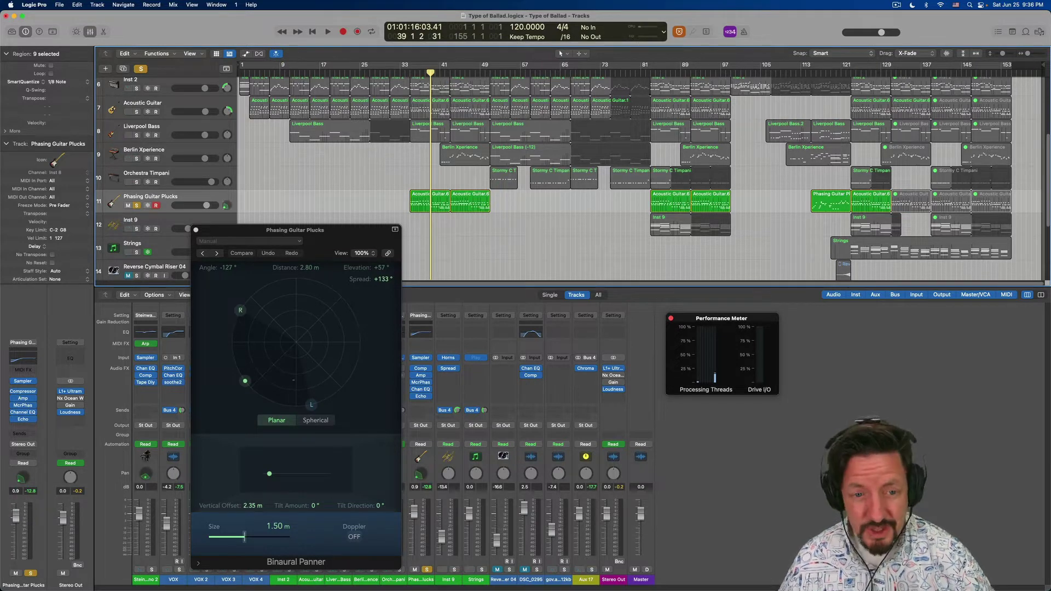
drag(244, 381, 248, 389)
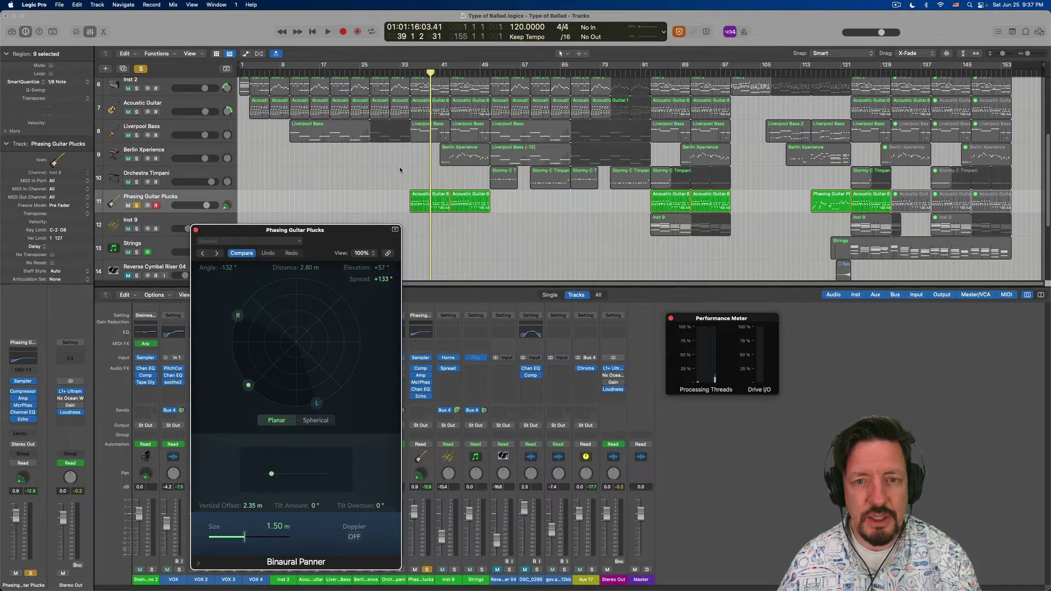
Step: Briefly play the soloed guitar plucks at the -132° angle, then stop
key(space)
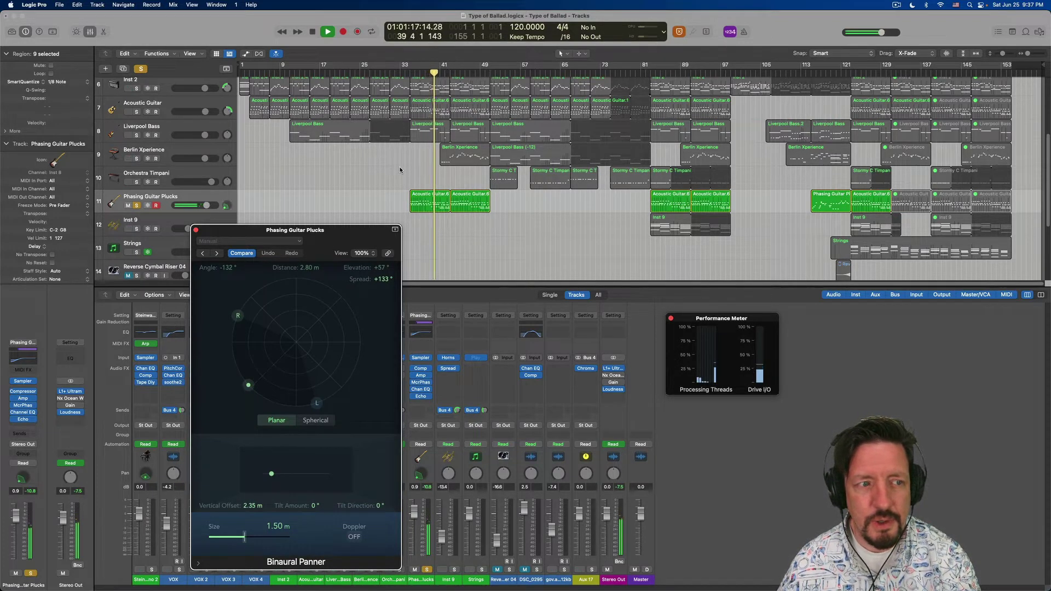
key(space)
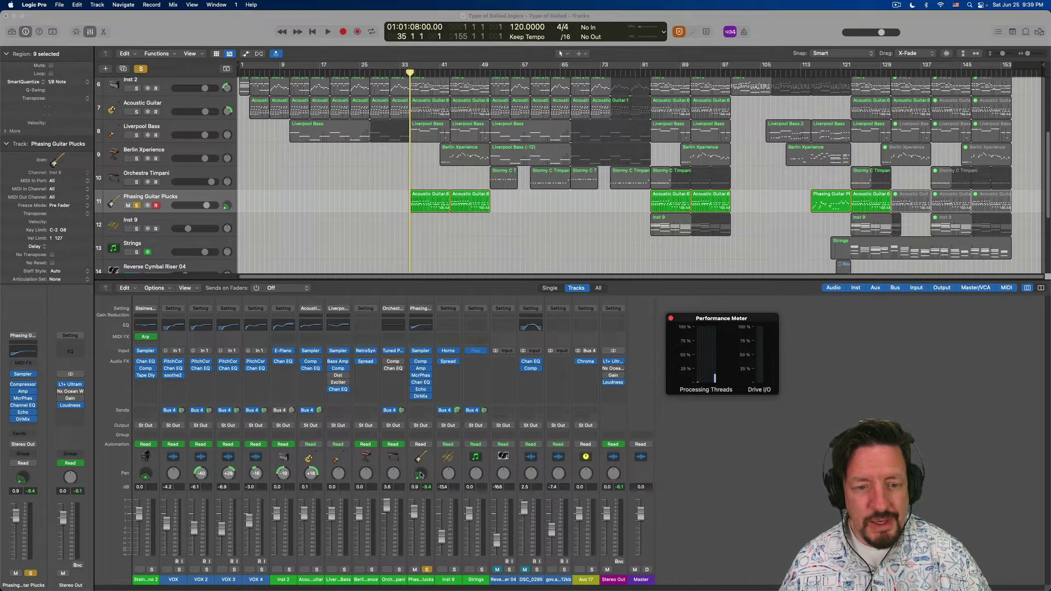
Step: Reopen the Binaural Panner and set the channel's automation mode to Touch
double_click(421, 475)
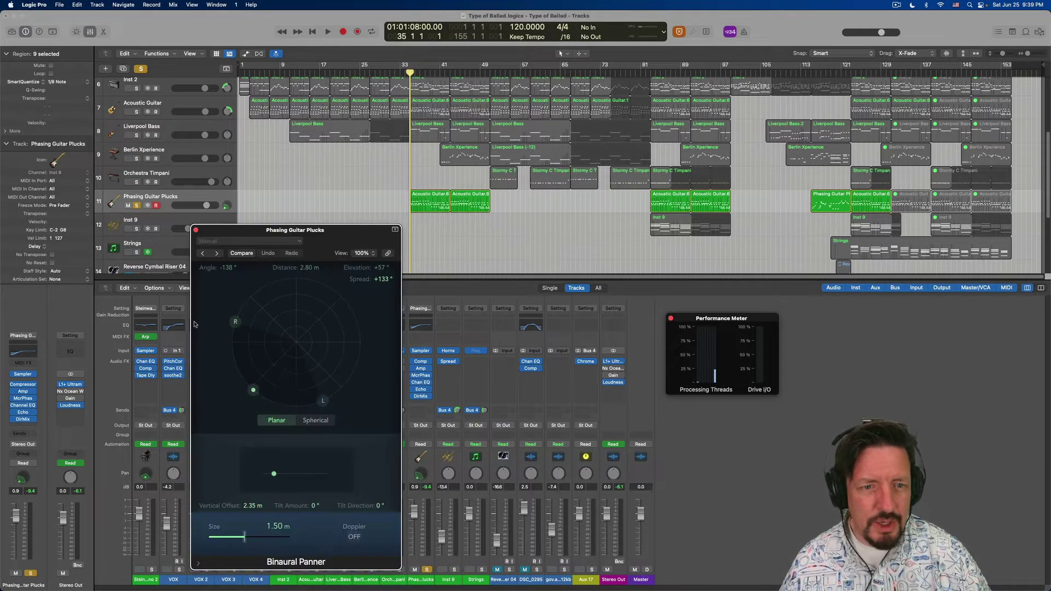
drag(257, 229, 194, 176)
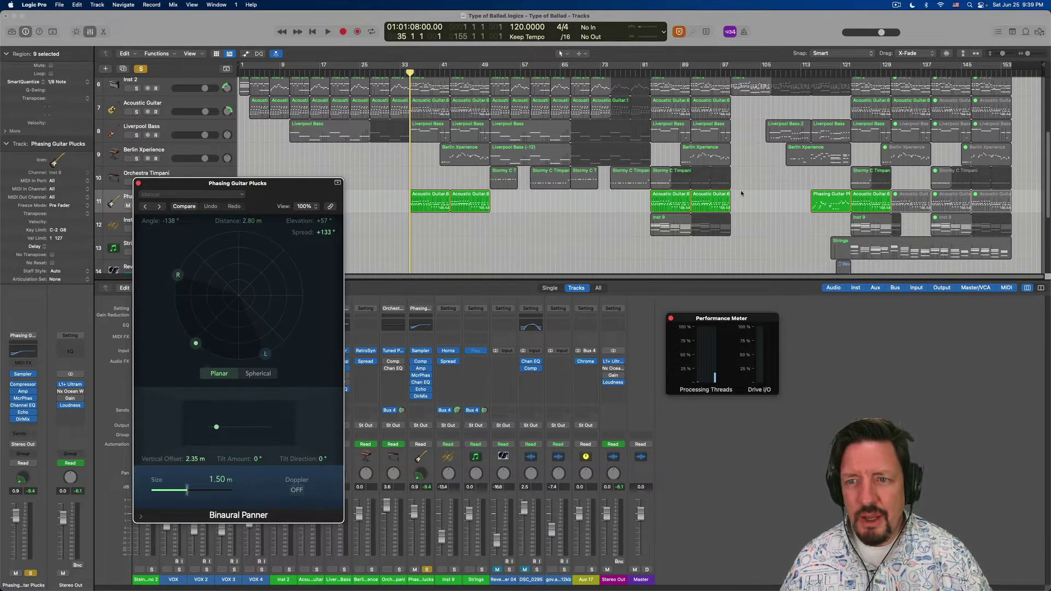
click(421, 444)
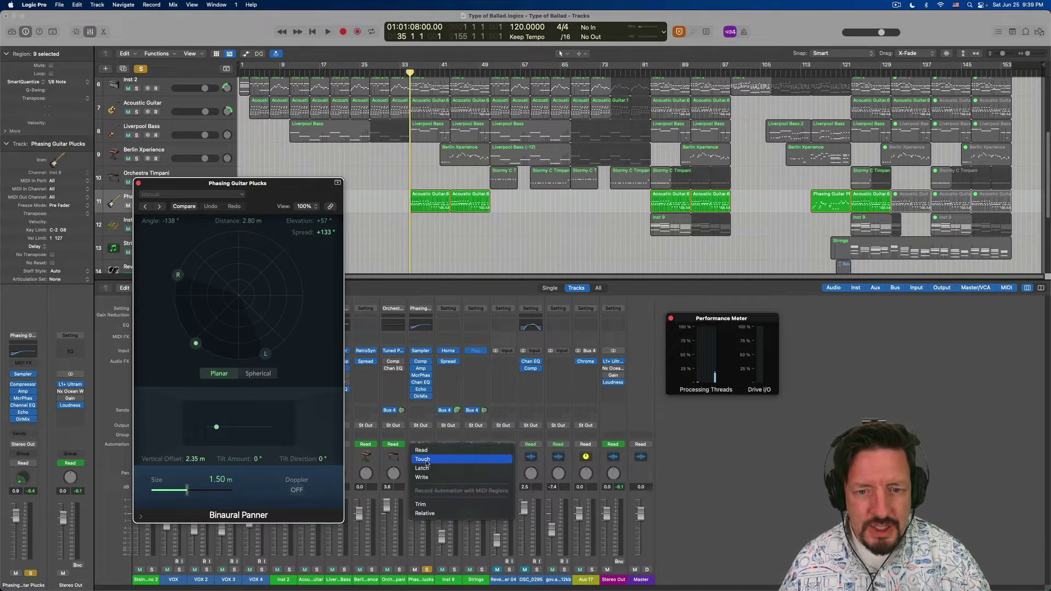
click(422, 460)
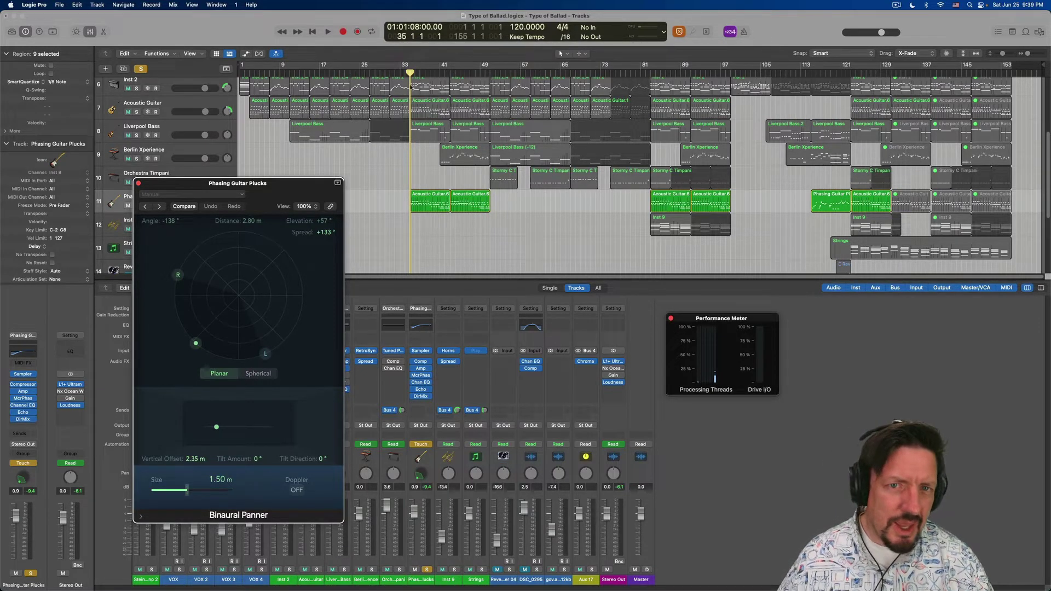
Step: Unsolo the guitar track and narrow the panner spread to +130°
key(space)
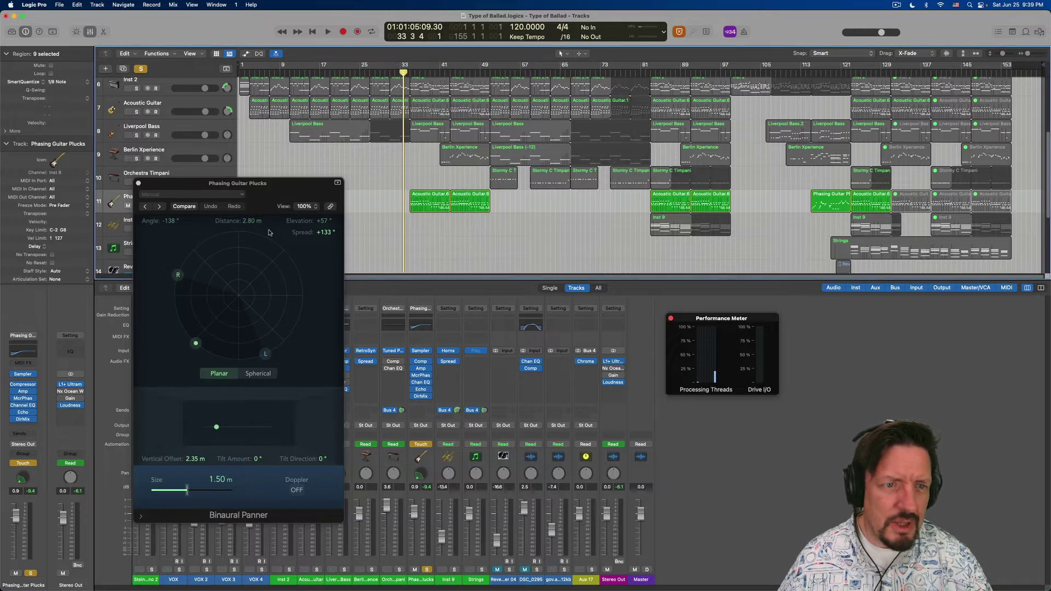
drag(180, 183, 190, 124)
click(136, 205)
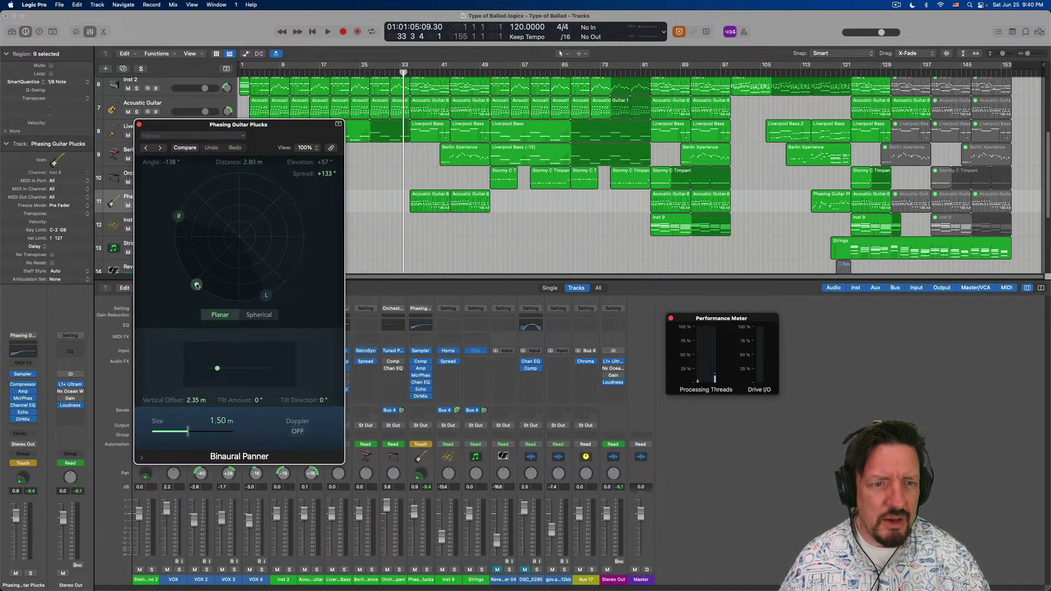
drag(179, 216, 175, 221)
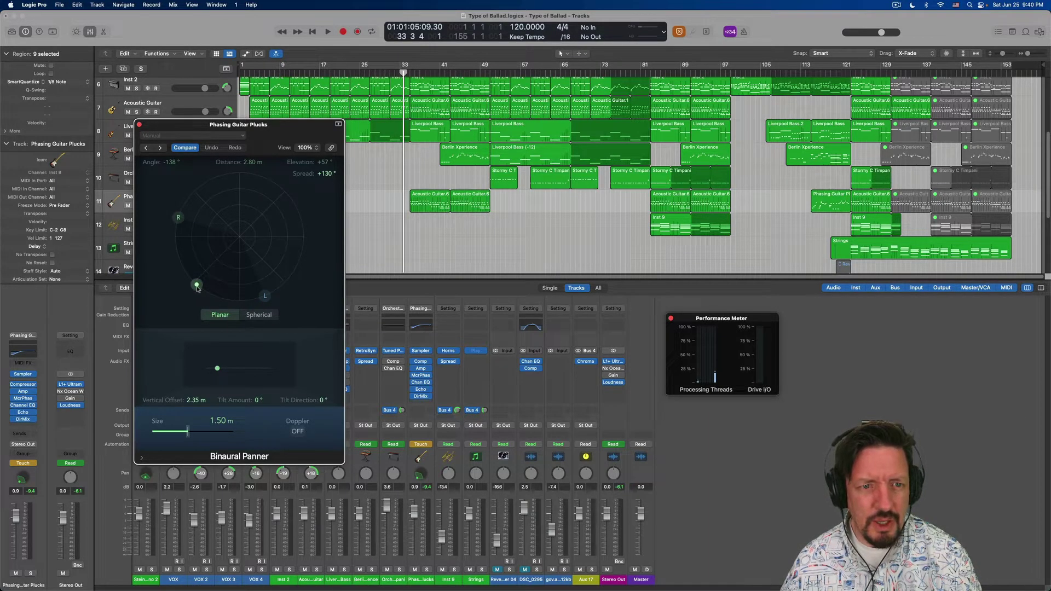
Step: Record a first sweep of the source angle in Touch mode during playback
key(space)
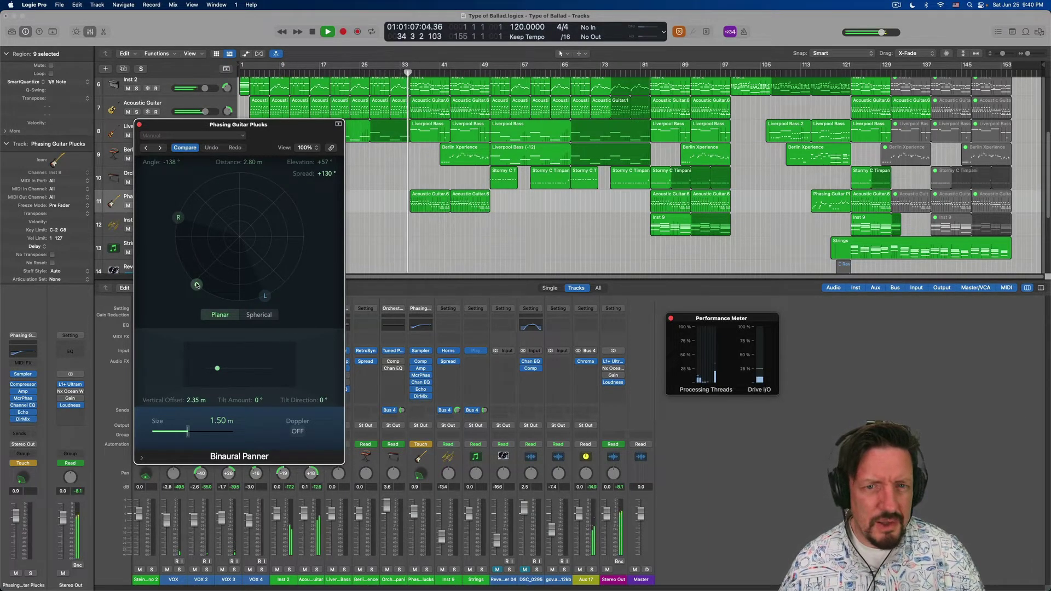
mouse_move(197, 284)
mouse_down()
mouse_move(211, 278)
mouse_move(186, 274)
mouse_move(198, 286)
mouse_move(185, 258)
mouse_move(199, 282)
mouse_move(215, 280)
mouse_move(192, 255)
mouse_move(184, 269)
mouse_move(196, 263)
mouse_move(203, 283)
mouse_move(187, 254)
mouse_move(216, 287)
mouse_move(211, 266)
mouse_move(219, 276)
mouse_move(198, 289)
mouse_move(189, 273)
mouse_move(230, 287)
mouse_move(181, 260)
mouse_move(221, 288)
mouse_move(209, 293)
mouse_move(176, 217)
mouse_move(182, 265)
mouse_move(199, 184)
mouse_move(176, 253)
mouse_move(219, 285)
mouse_move(186, 219)
mouse_move(191, 200)
mouse_move(179, 254)
mouse_move(185, 211)
mouse_move(197, 285)
mouse_up()
key(space)
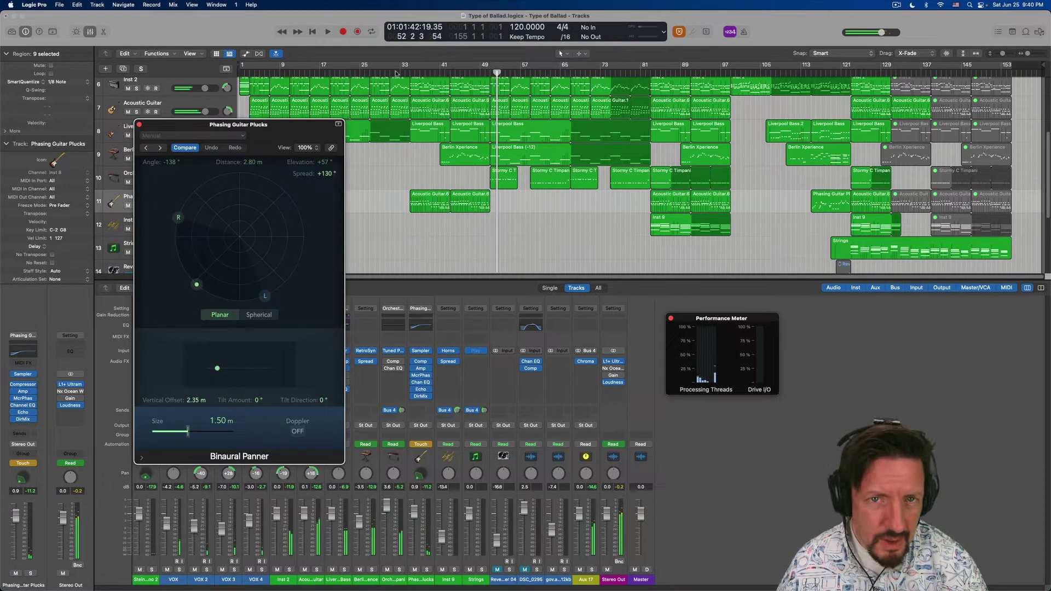
Step: From bar 81, record angle sweeps between about -109° and -159°, ending at -138°
click(408, 72)
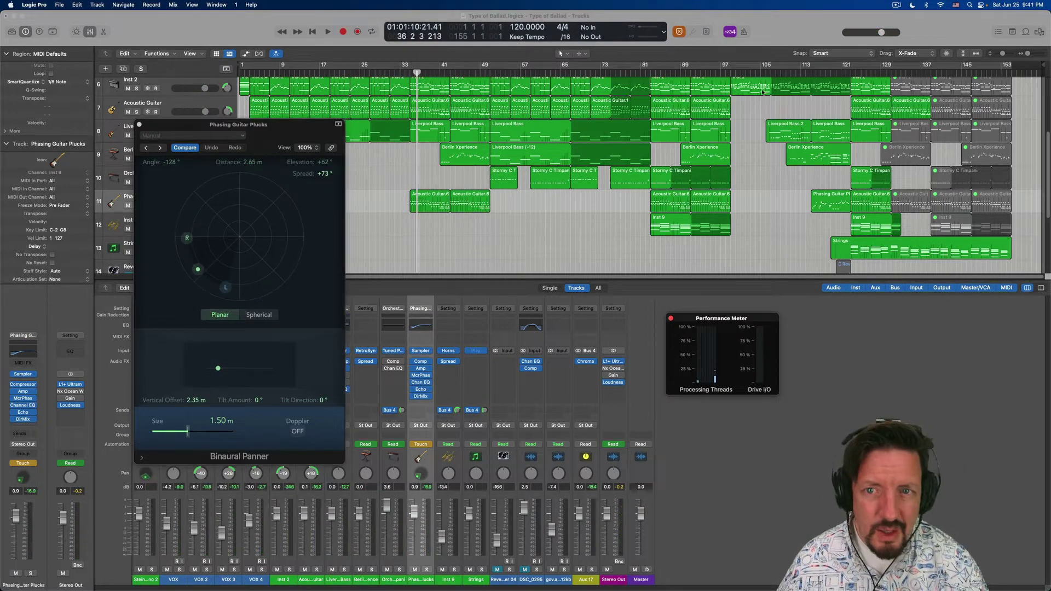
click(653, 72)
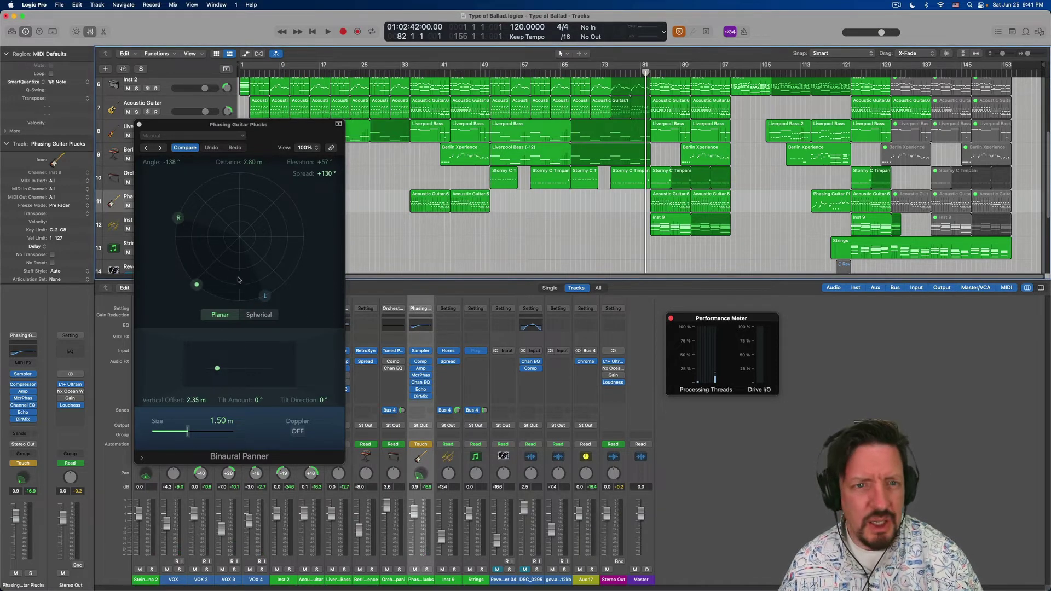
key(space)
mouse_move(200, 285)
mouse_down()
mouse_move(206, 258)
mouse_move(185, 256)
mouse_move(184, 269)
mouse_move(237, 296)
mouse_move(213, 298)
mouse_move(176, 250)
mouse_move(230, 281)
mouse_move(177, 260)
mouse_move(238, 274)
mouse_move(182, 242)
mouse_move(206, 224)
mouse_move(221, 274)
mouse_move(171, 265)
mouse_move(206, 282)
mouse_move(225, 268)
mouse_move(183, 269)
mouse_move(219, 283)
mouse_move(207, 288)
mouse_move(176, 266)
mouse_move(184, 282)
mouse_move(219, 286)
mouse_move(184, 272)
mouse_up()
Step: Stop the panner recording, return to bar 33, and move the panner window aside
key(space)
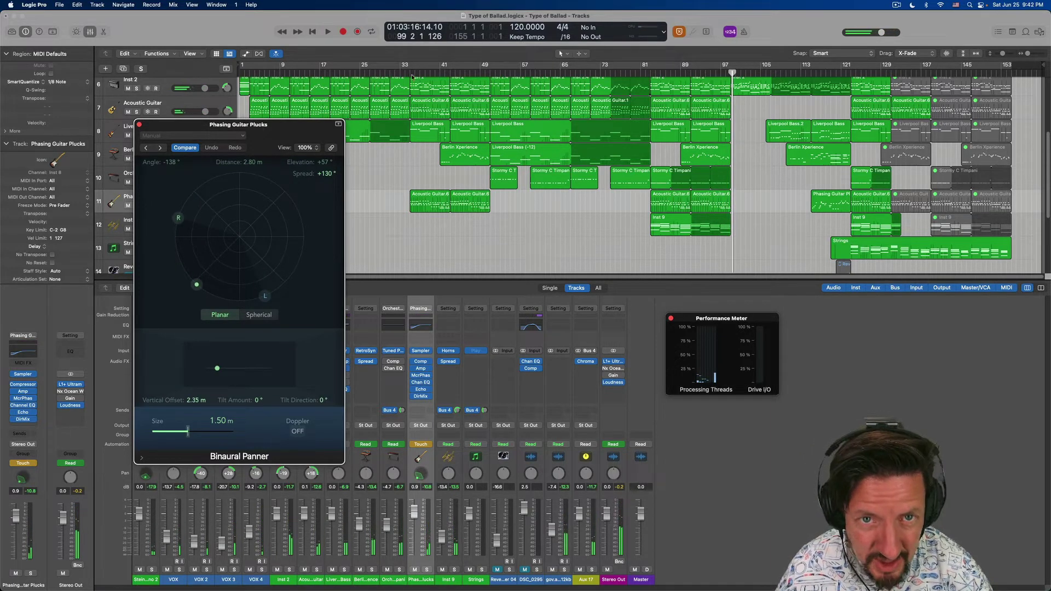
click(406, 73)
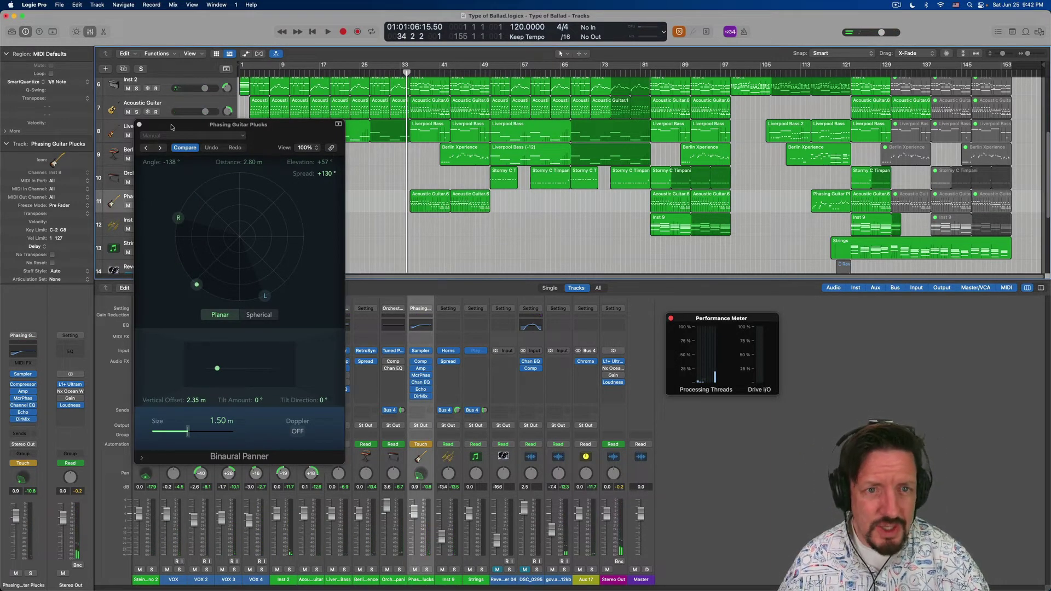
drag(171, 128, 299, 242)
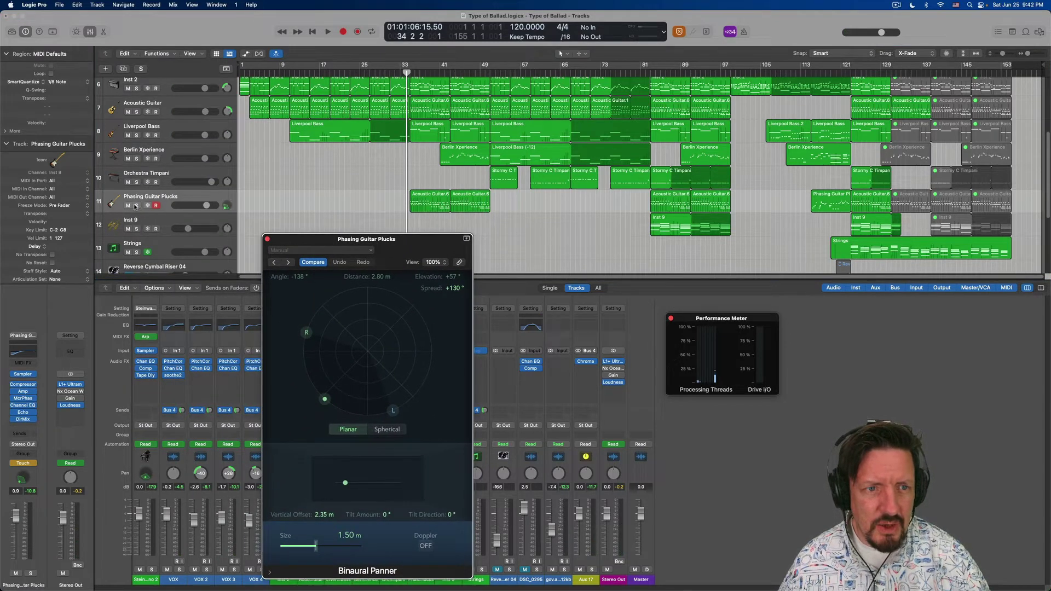
drag(372, 241, 101, 250)
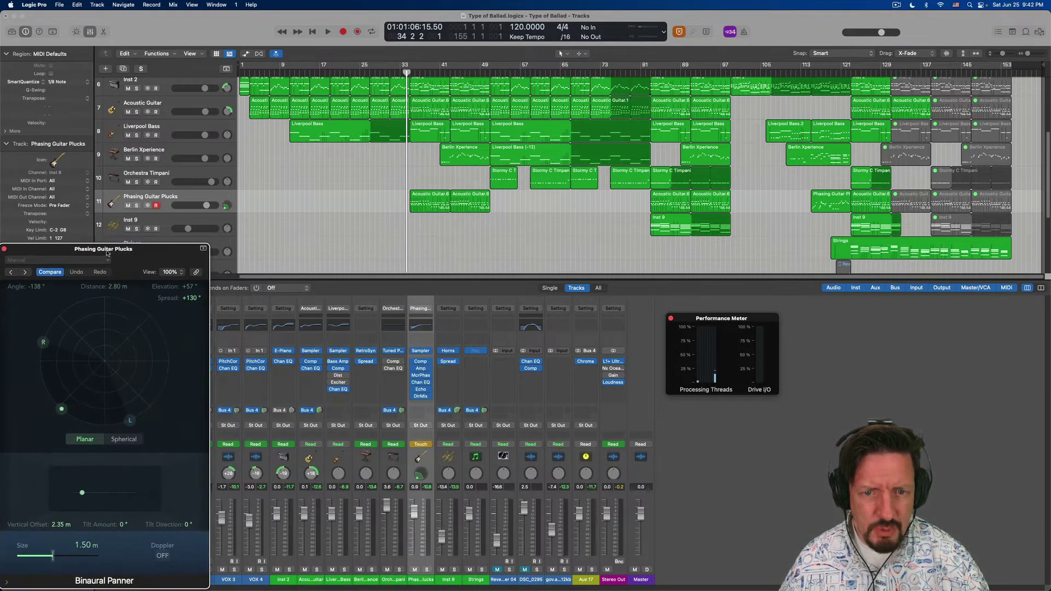
Step: Switch the guitar channel to Read automation, solo it, and play back the recorded panning
click(431, 446)
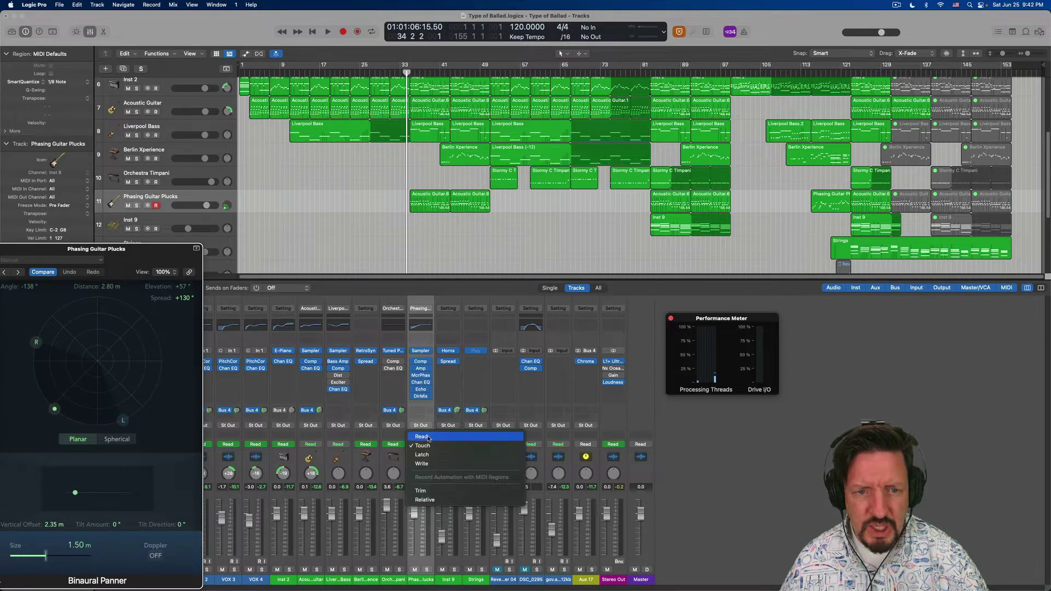
click(432, 436)
drag(145, 251, 381, 245)
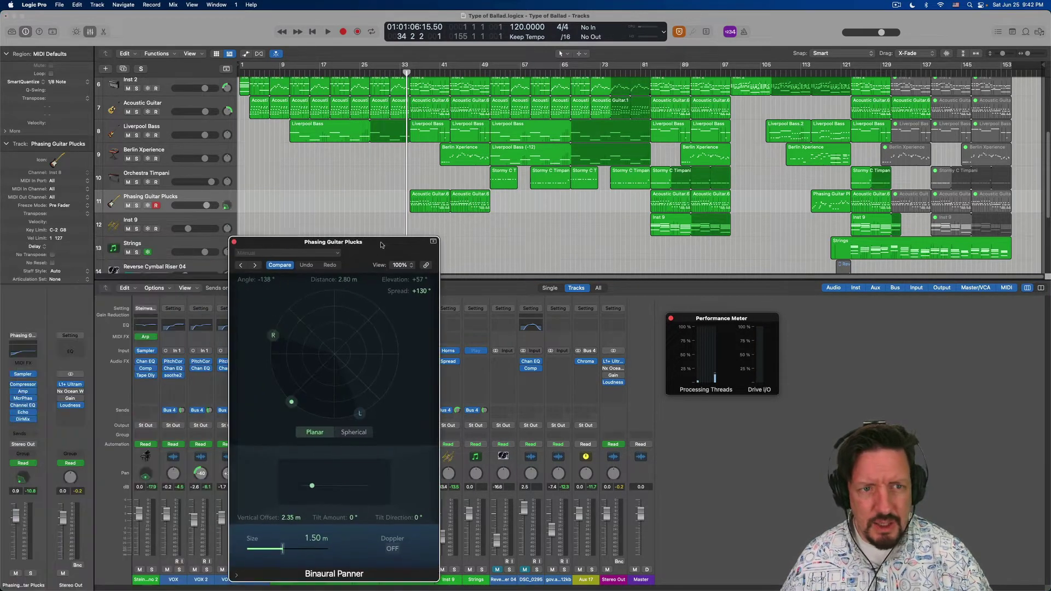
click(138, 205)
key(space)
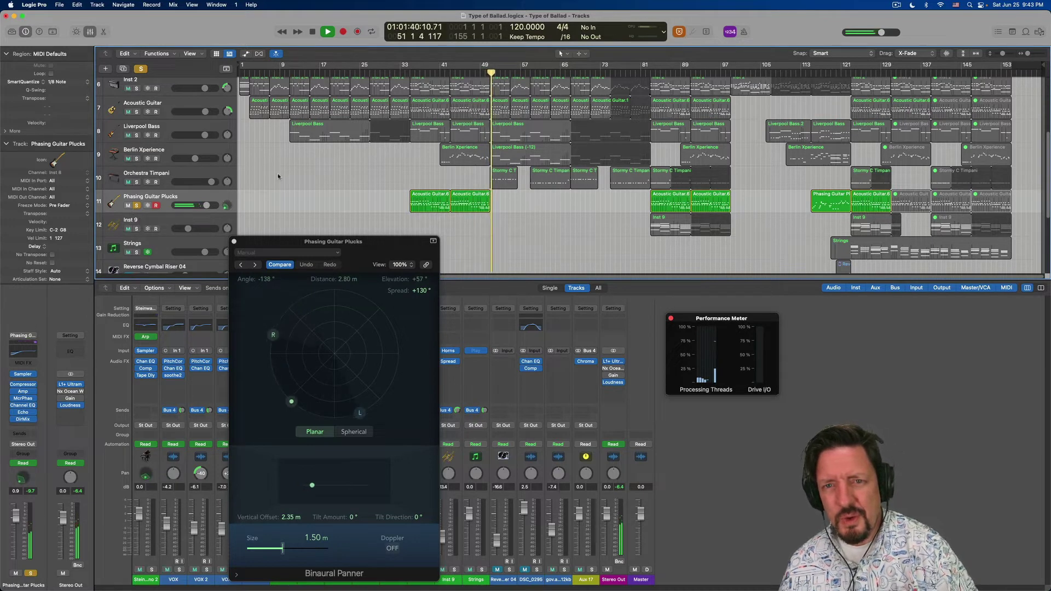
Step: Stop playback at bar 51, unsolo Phasing Guitar Plucks, and close the Binaural Panner
key(space)
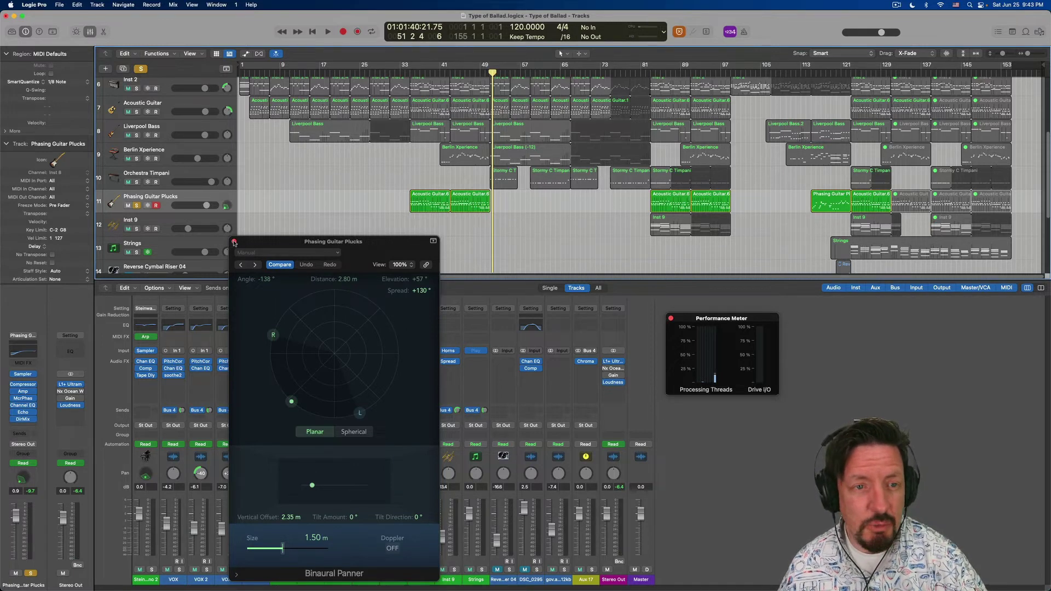
click(137, 206)
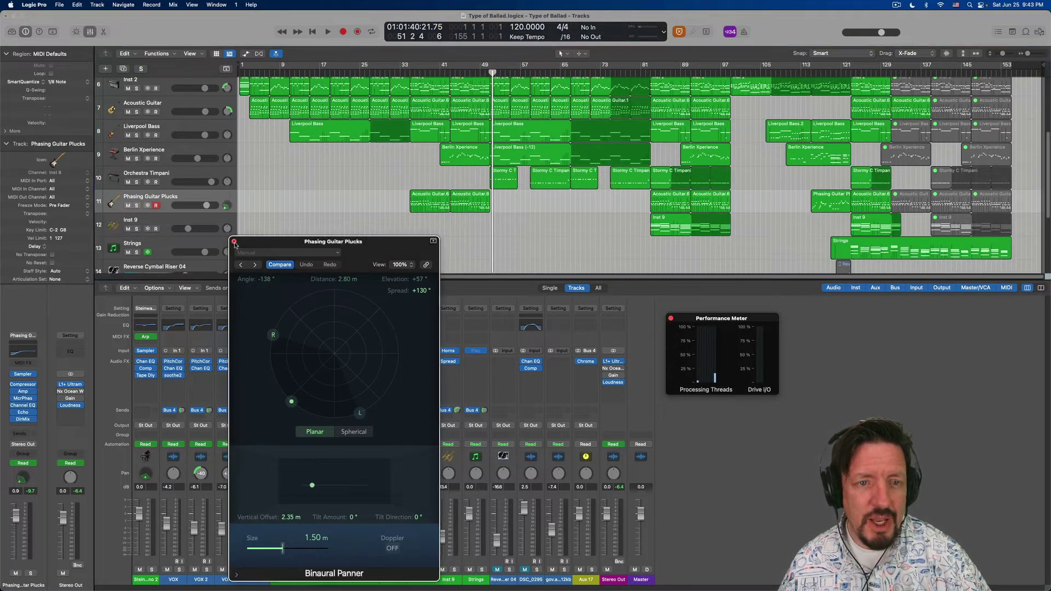
click(233, 242)
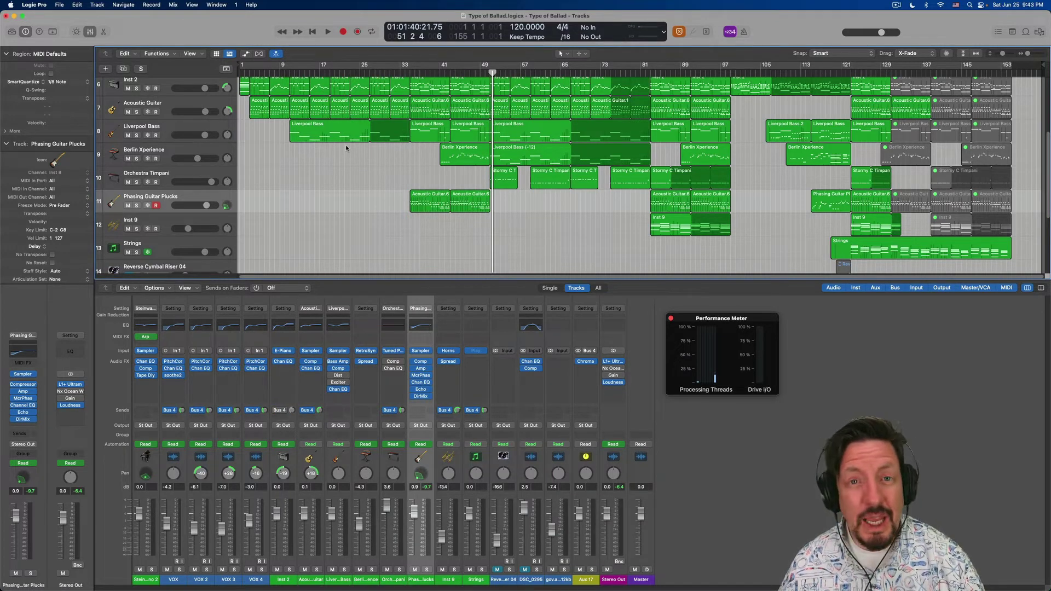
Step: Move the playhead back to about bar 34
click(410, 73)
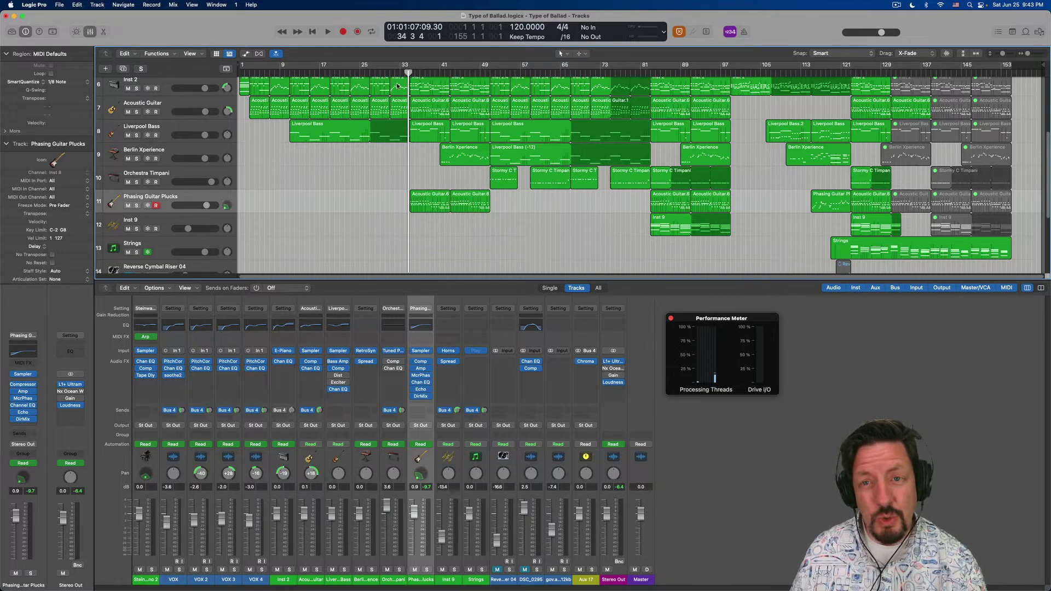
Step: Play the song from bar 34 and stop it at bar 52
key(space)
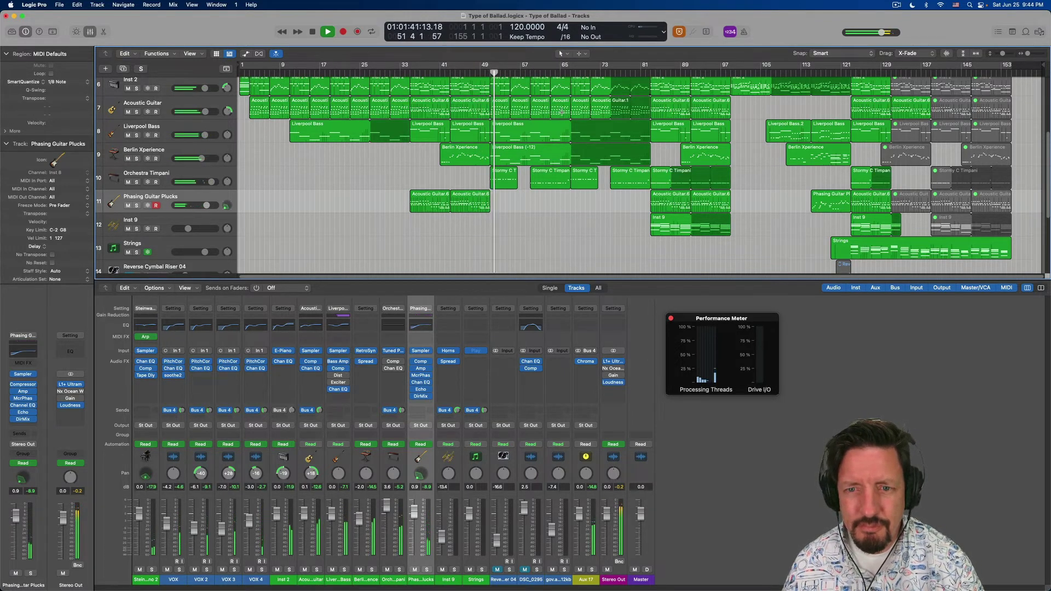
key(space)
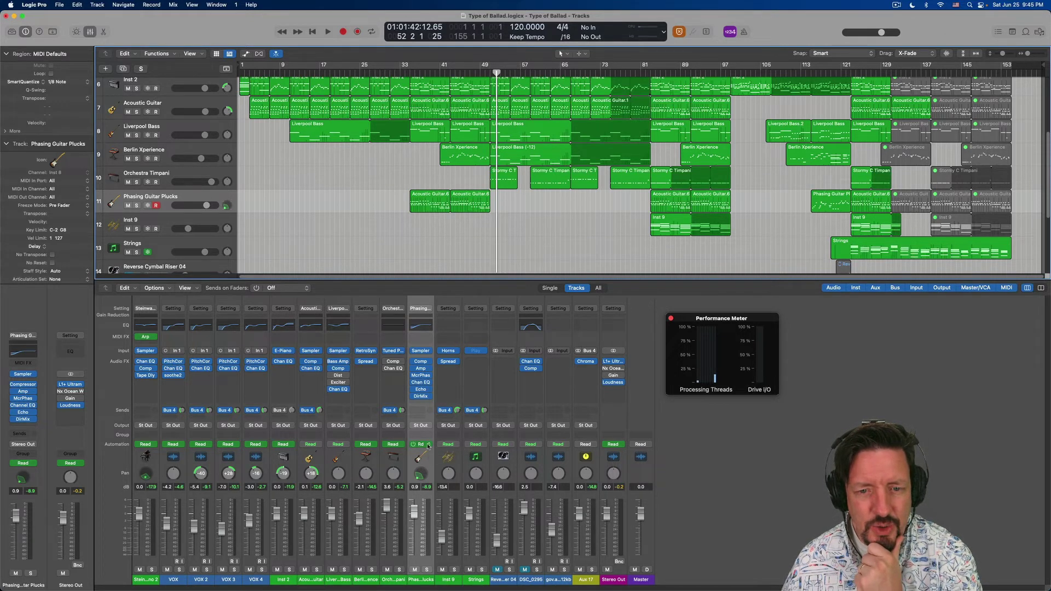
Step: Switch the guitar channel's automation to Touch and back to Read, then show automation lanes with A
click(429, 445)
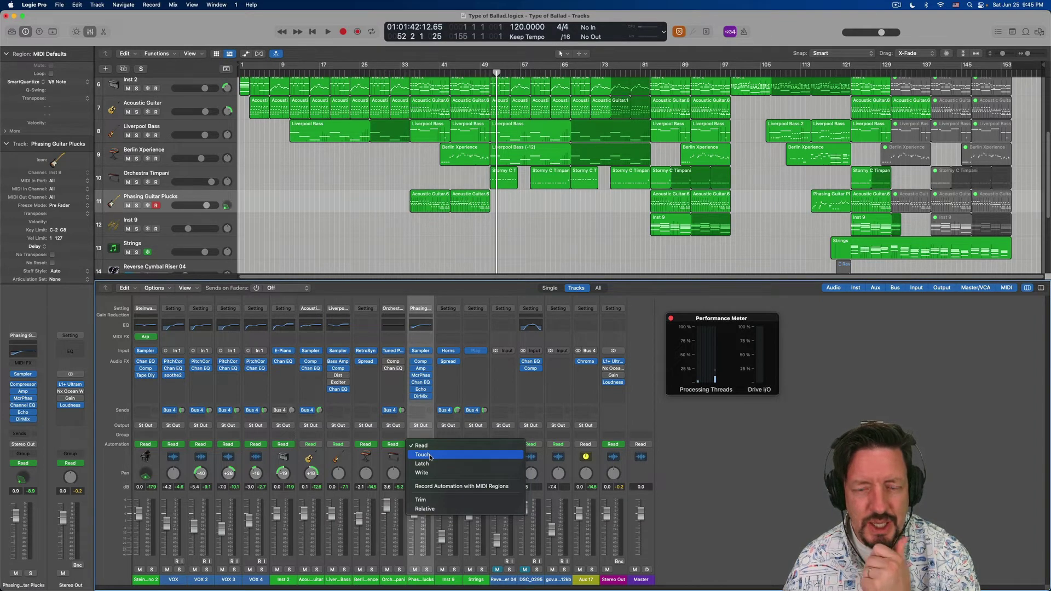
click(431, 456)
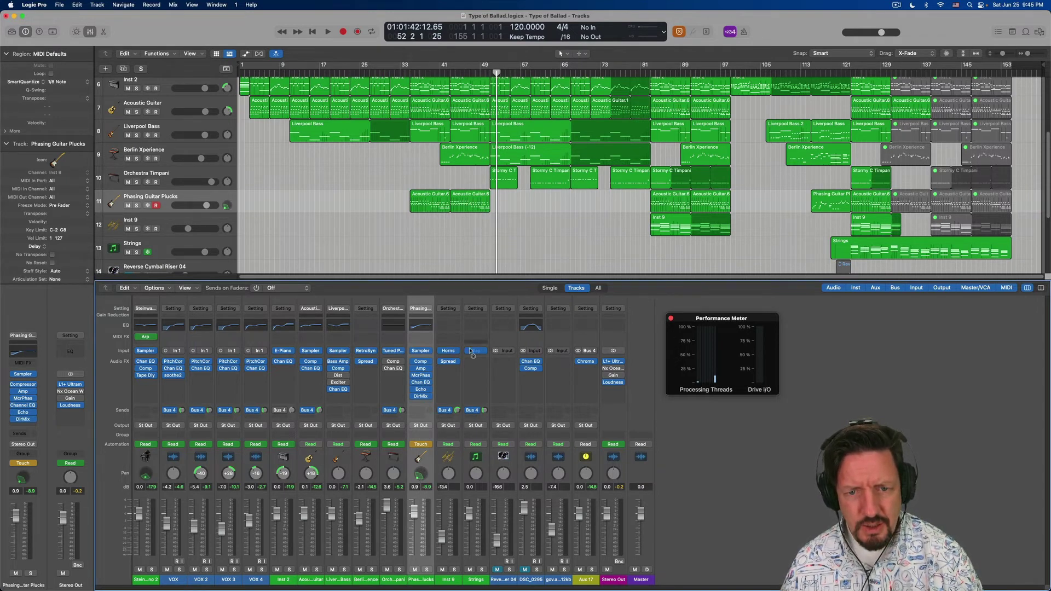
click(421, 444)
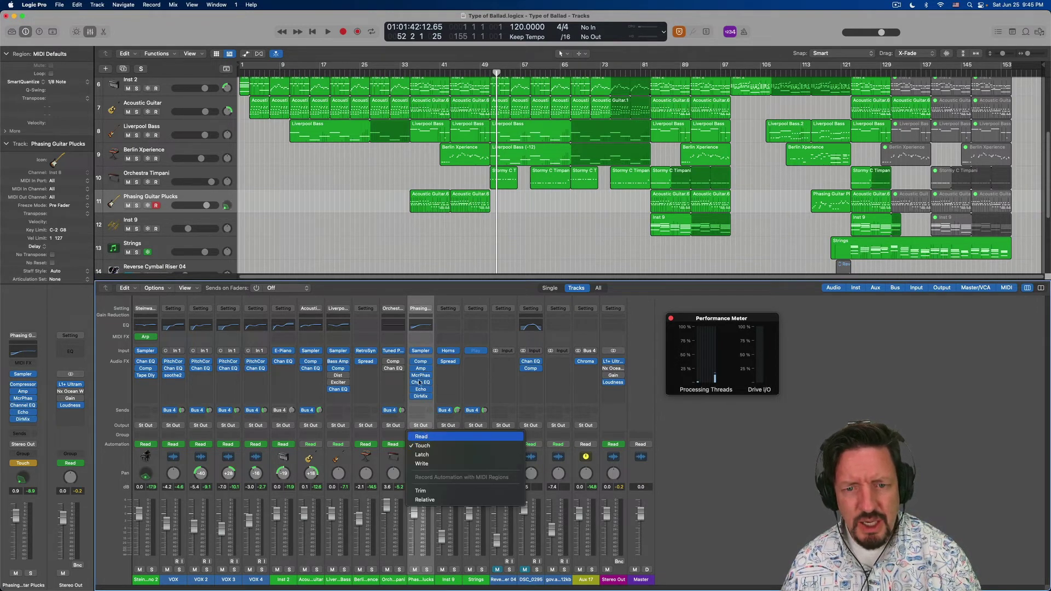
click(421, 437)
key(a)
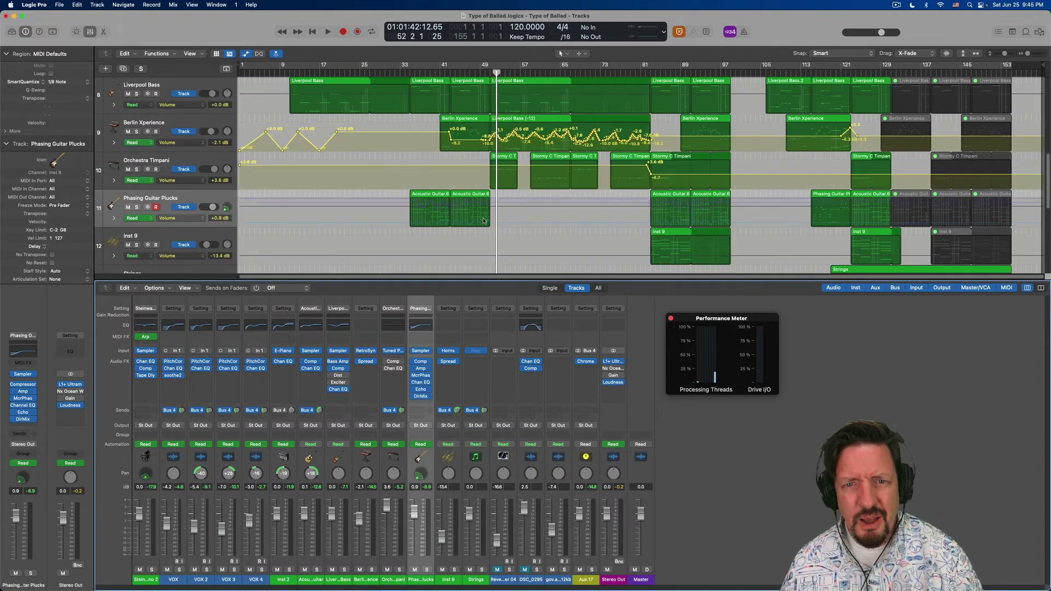
Step: Show the Bin. Angle automation lane on Phasing Guitar Plucks, then hide automation lanes
click(171, 219)
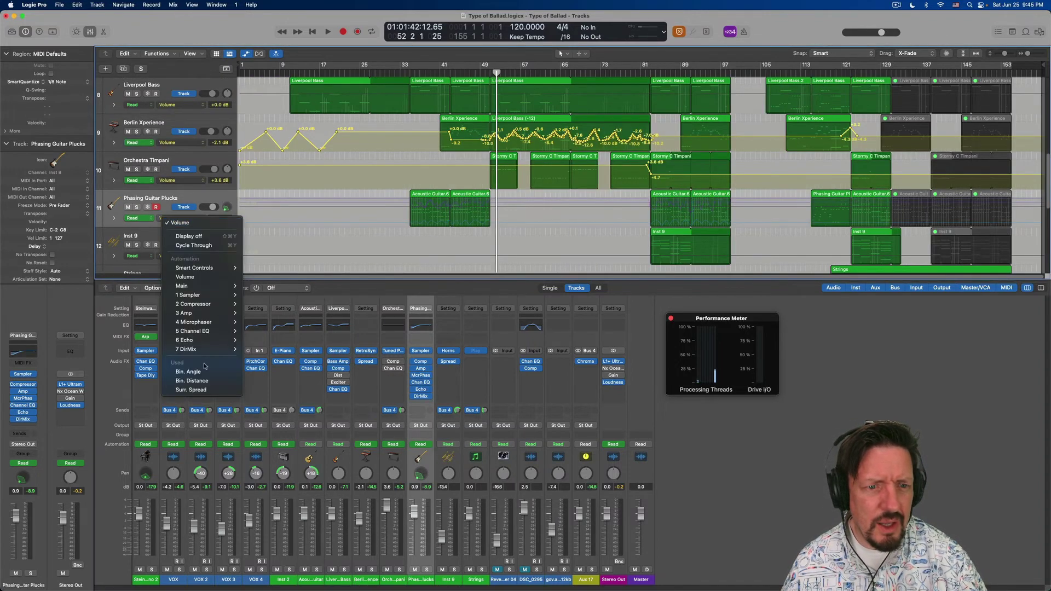
click(188, 372)
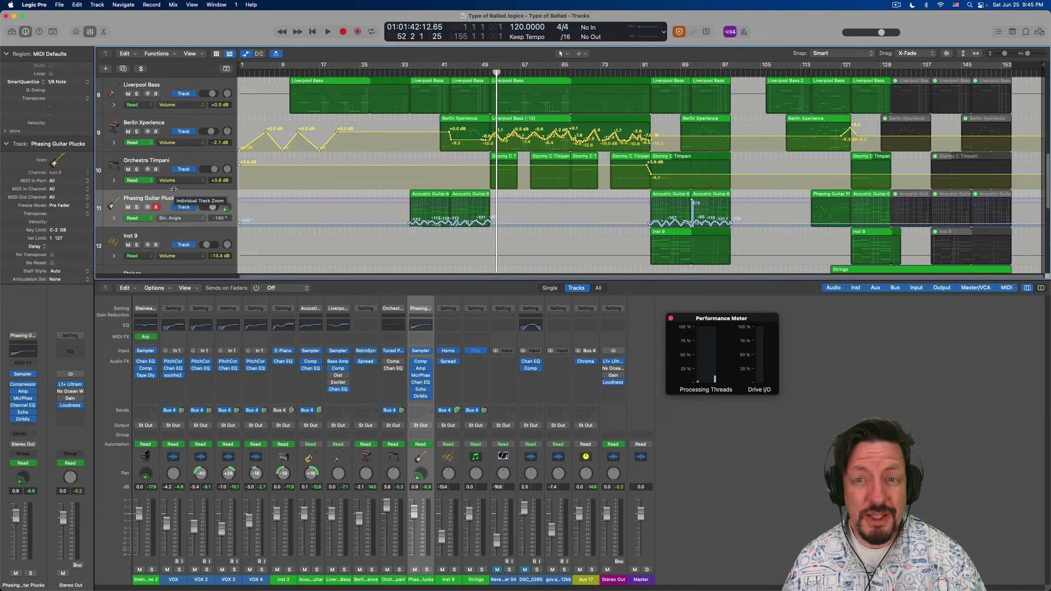
key(a)
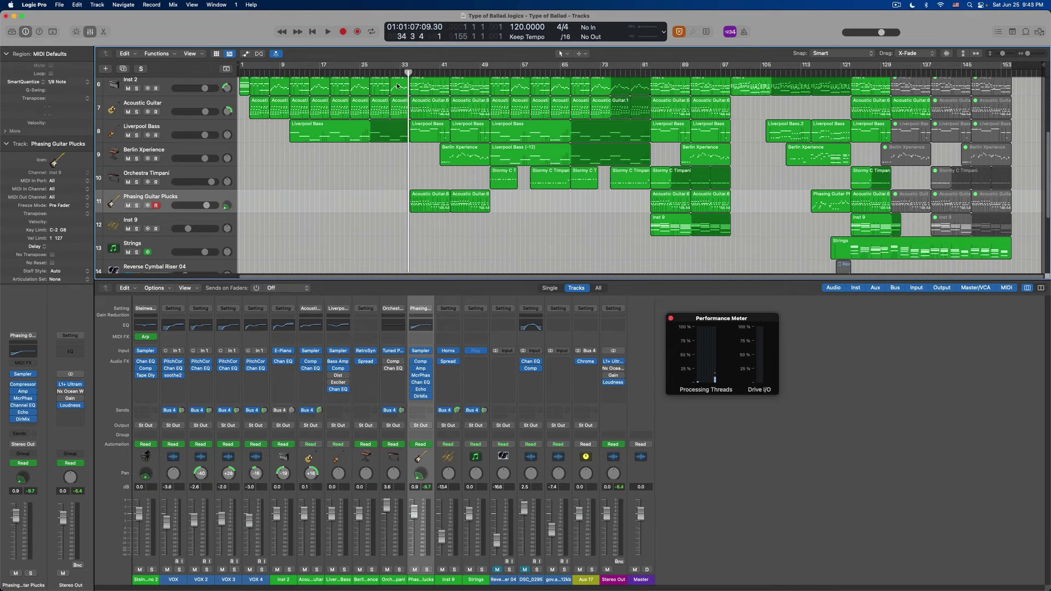
Step: Start playback from bar 34 to hear the guitar's automated binaural panning
key(space)
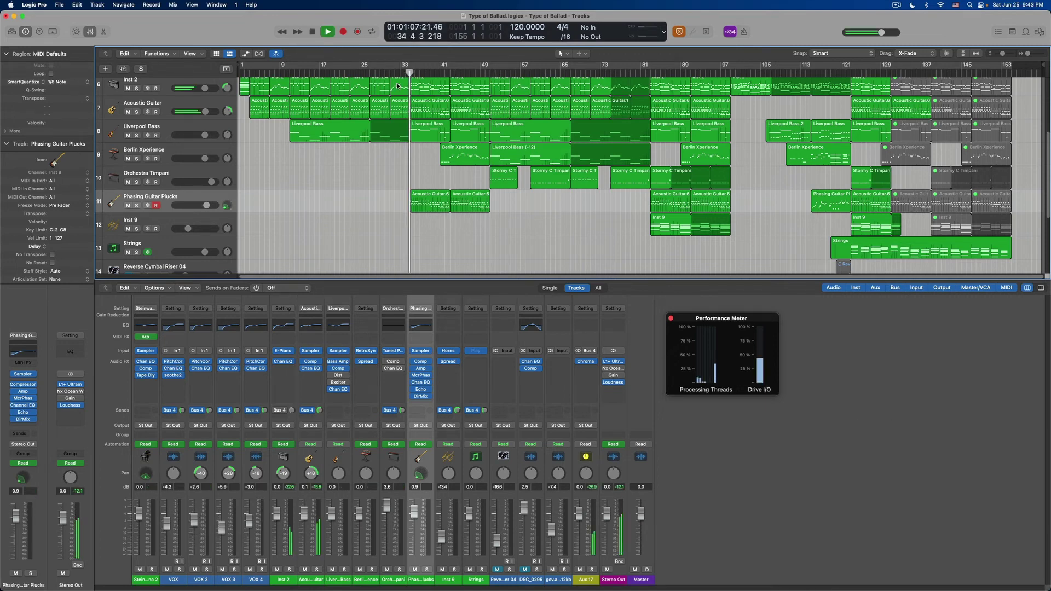